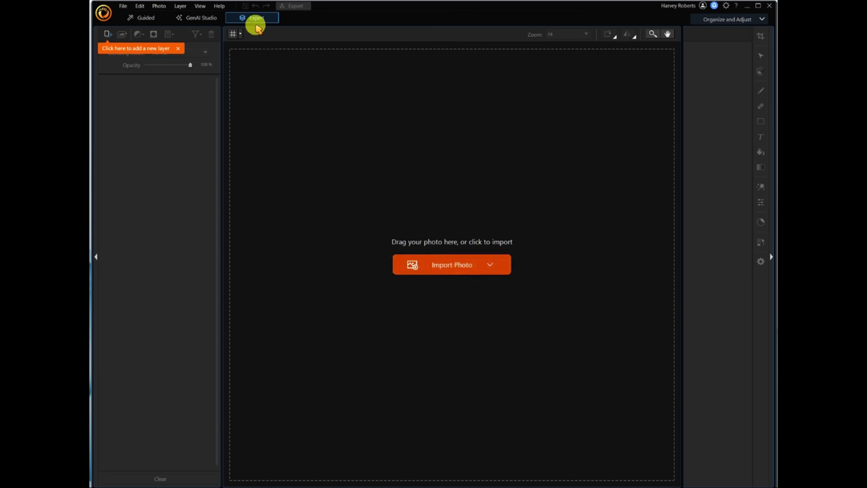
Import PhotoDirectorTestPic.jpg from the local drive without adding a background layer.
left_click(465, 264)
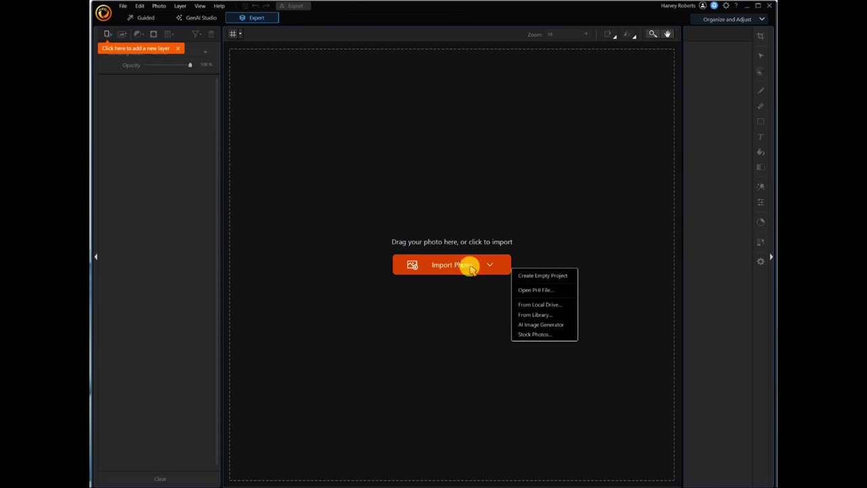
left_click(541, 305)
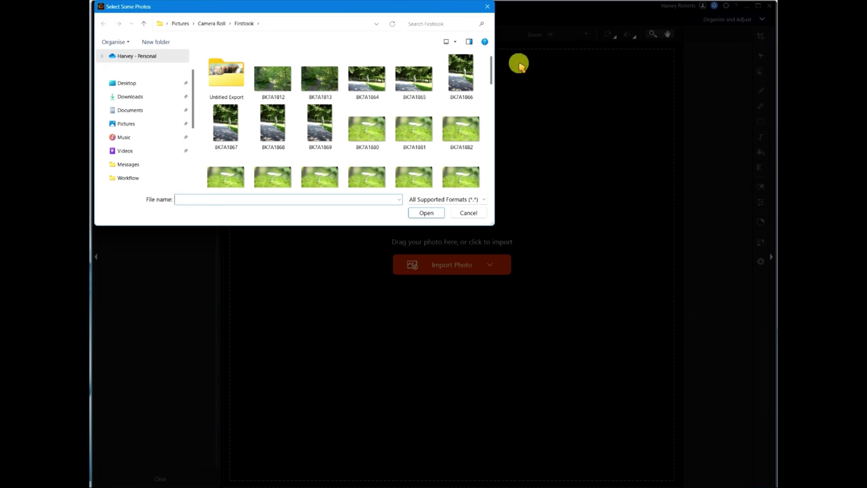
left_click_drag(492, 68, 402, 184)
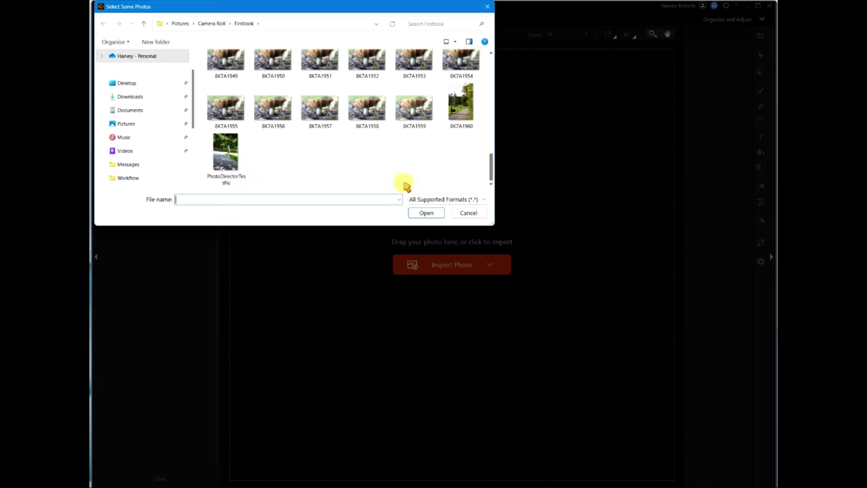
double_click(226, 153)
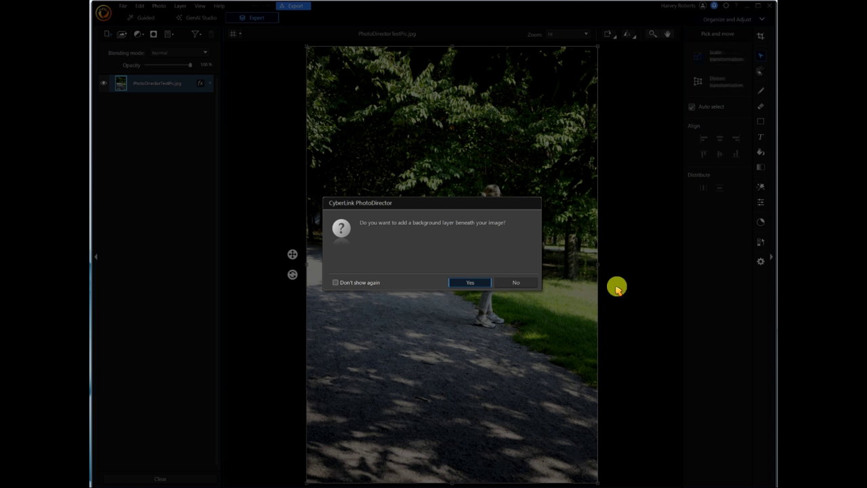
left_click(514, 282)
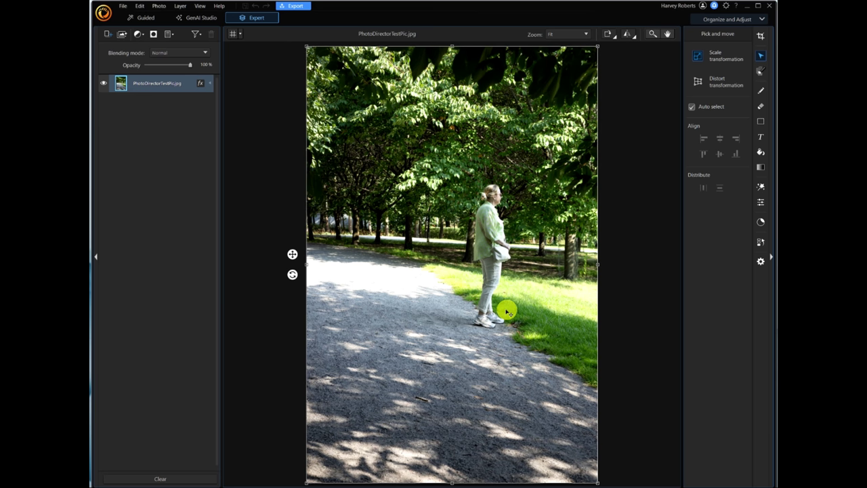
Duplicate the PhotoDirectorTestPic.jpg layer and show Guided Tools with Extract / Compose collapsed.
right_click(139, 86)
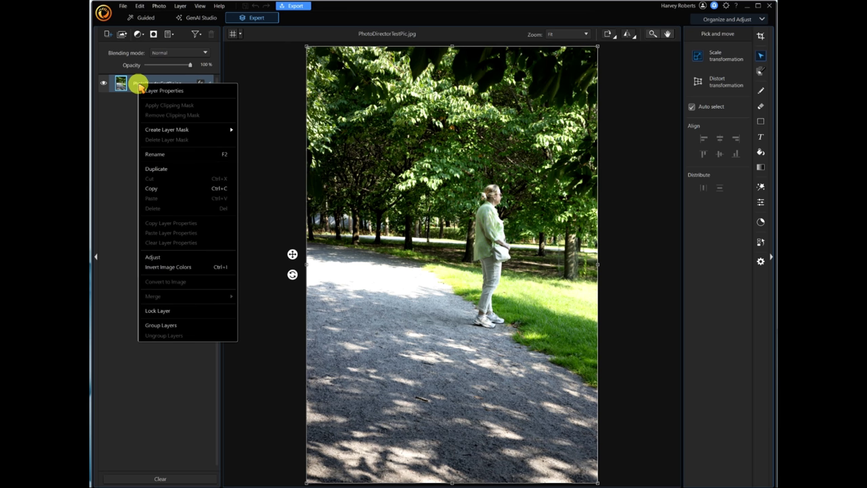
left_click(161, 170)
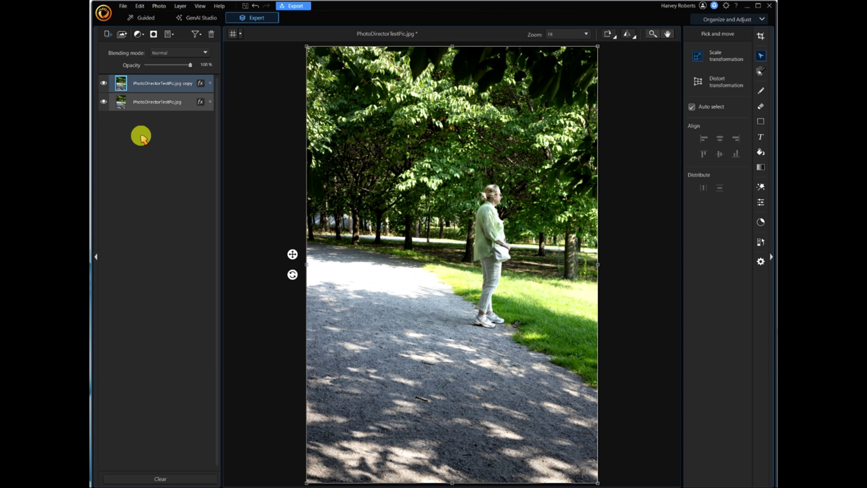
left_click(762, 185)
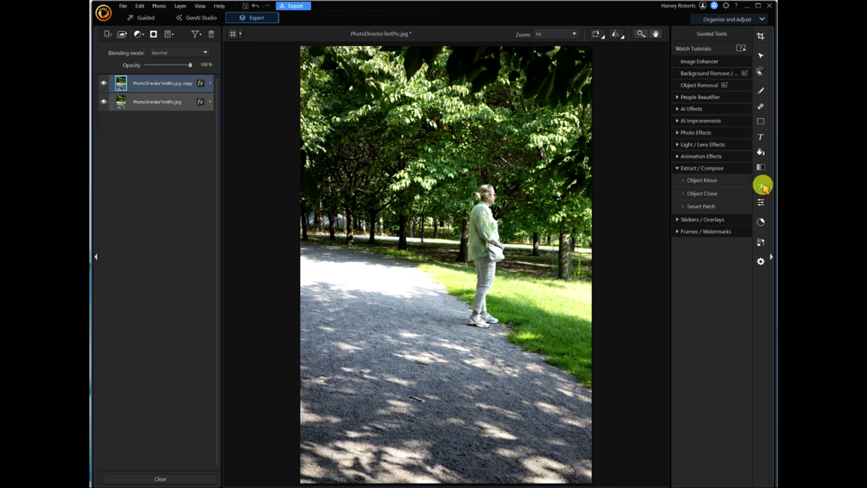
left_click(676, 168)
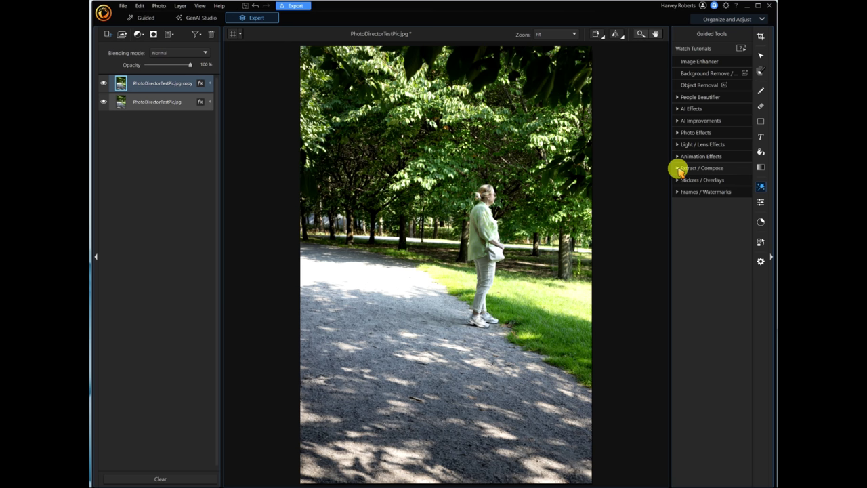
In Object Removal, zoom in and brush over the woman's side, trouser leg and head.
left_click(698, 86)
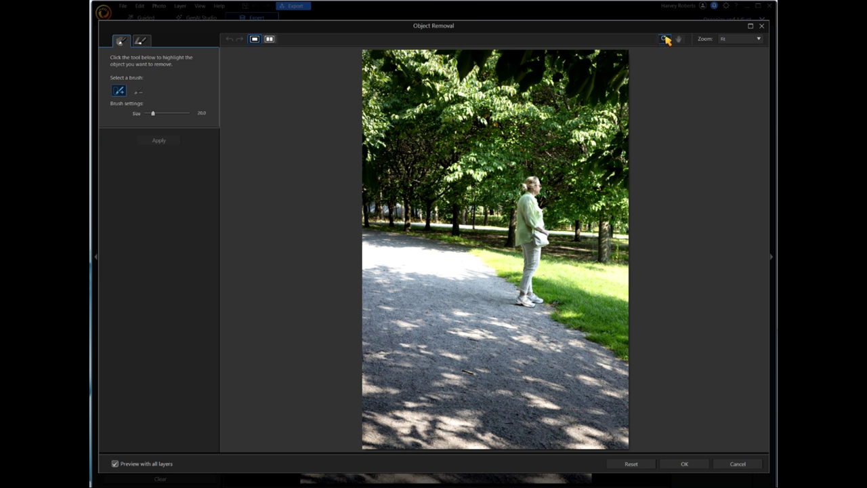
left_click(533, 200)
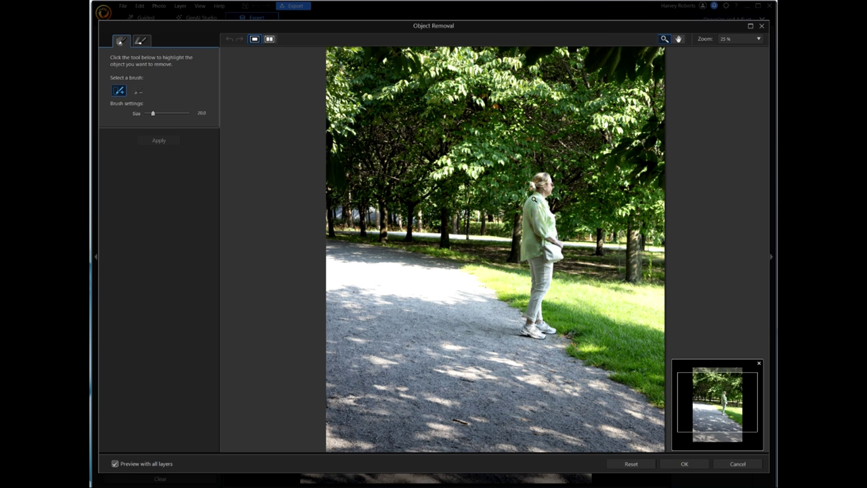
left_click(544, 200)
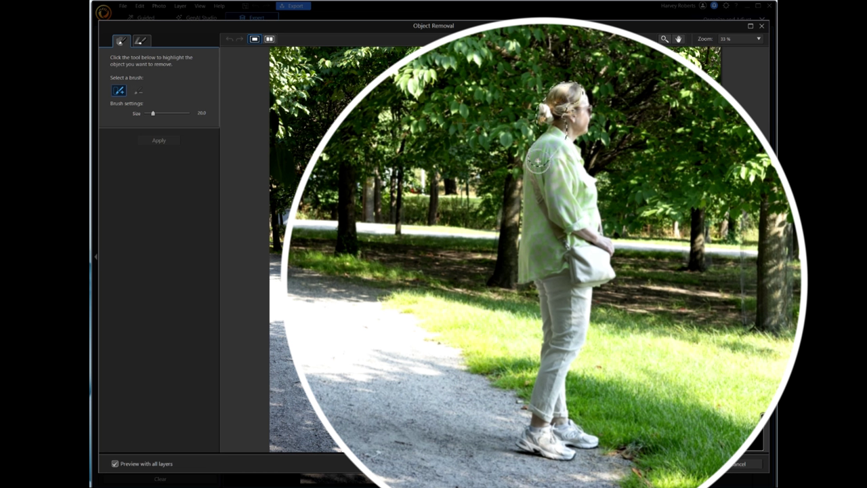
mouse_move(538, 160)
left_mouse_down()
mouse_move(527, 277)
mouse_move(544, 279)
mouse_move(555, 317)
mouse_move(543, 395)
left_mouse_up()
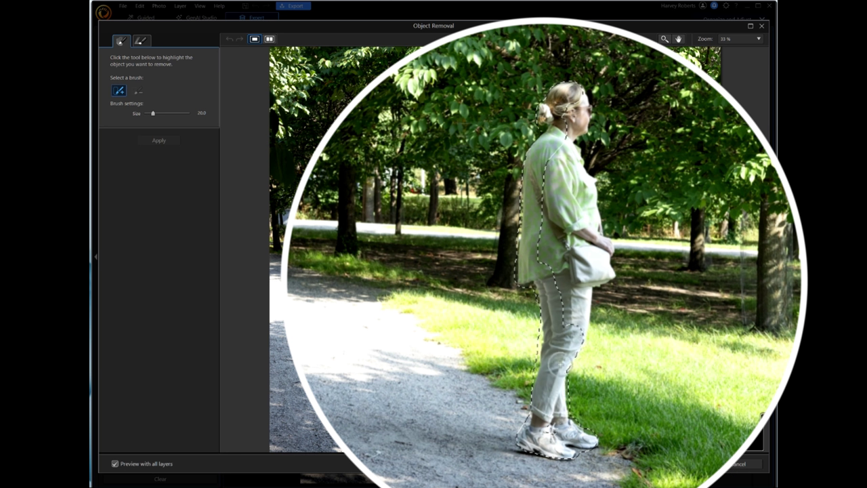
mouse_move(574, 331)
left_mouse_down()
mouse_move(590, 271)
mouse_move(604, 272)
mouse_move(590, 214)
left_mouse_up()
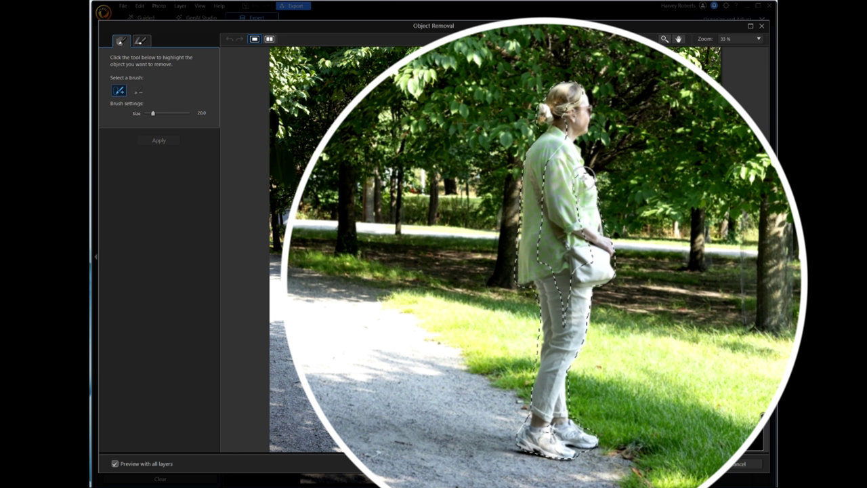
mouse_move(571, 131)
left_mouse_down()
mouse_move(578, 102)
mouse_move(580, 122)
mouse_move(569, 120)
mouse_move(545, 182)
mouse_move(540, 271)
mouse_move(558, 172)
mouse_move(572, 176)
mouse_move(563, 286)
mouse_move(583, 225)
mouse_move(583, 267)
mouse_move(562, 311)
mouse_move(567, 335)
mouse_move(553, 373)
mouse_move(568, 447)
mouse_move(541, 430)
left_mouse_up()
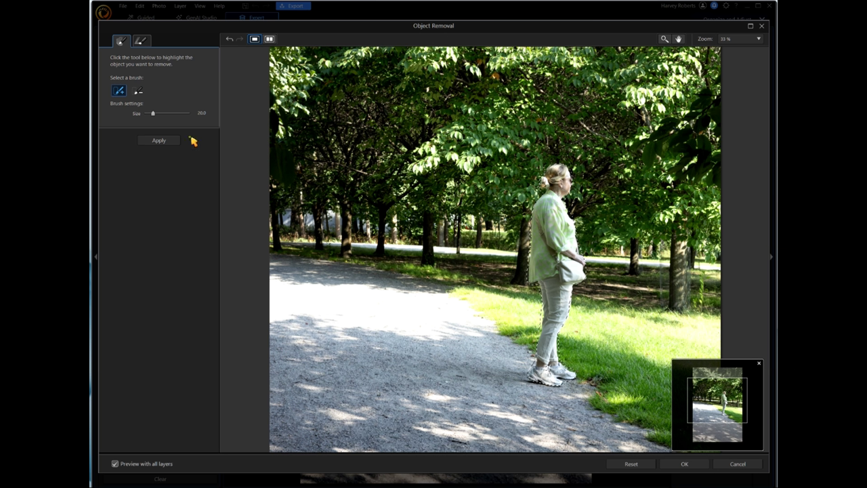
Apply a trial removal of the woman, then Reset to restore the original photo.
left_click(155, 142)
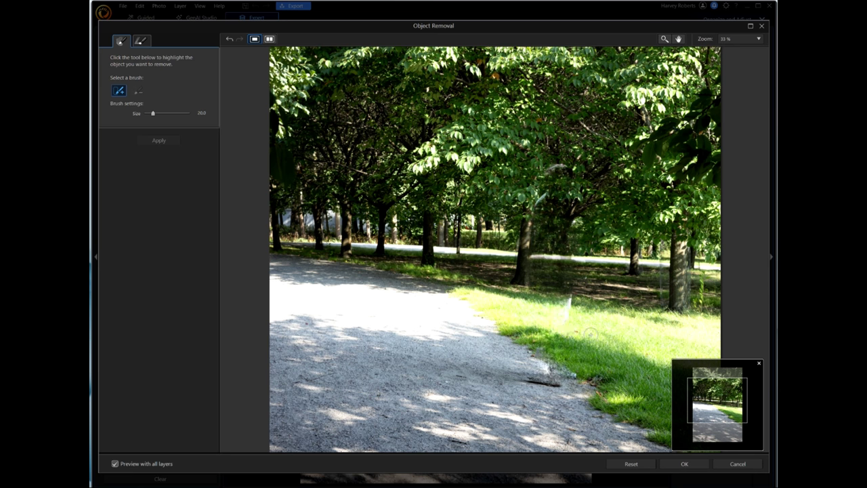
left_click(642, 465)
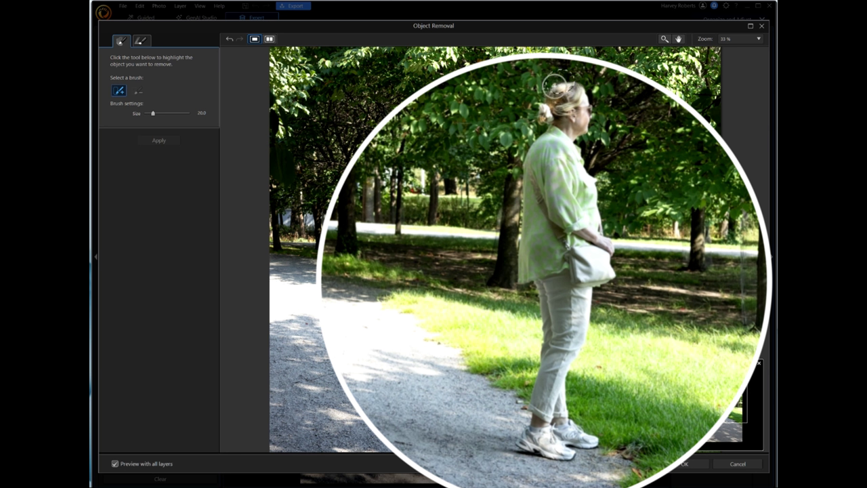
Brush down the tree trunk beside the woman to mark it and her for removal.
mouse_move(541, 126)
left_mouse_down()
mouse_move(520, 175)
mouse_move(513, 278)
mouse_move(516, 290)
mouse_move(540, 291)
mouse_move(539, 375)
mouse_move(514, 449)
mouse_move(564, 465)
mouse_move(604, 443)
mouse_move(578, 423)
mouse_move(571, 386)
mouse_move(598, 296)
mouse_move(619, 275)
mouse_move(619, 247)
mouse_move(604, 228)
mouse_move(583, 143)
mouse_move(594, 133)
mouse_move(583, 84)
mouse_move(565, 105)
mouse_move(536, 201)
mouse_move(537, 178)
mouse_move(583, 142)
mouse_move(589, 217)
mouse_move(569, 139)
mouse_move(562, 203)
mouse_move(582, 270)
mouse_move(594, 274)
mouse_move(549, 182)
mouse_move(533, 278)
mouse_move(537, 268)
mouse_move(569, 277)
mouse_move(574, 254)
mouse_move(558, 303)
mouse_move(565, 342)
mouse_move(535, 433)
mouse_move(568, 439)
mouse_move(539, 434)
mouse_move(560, 273)
mouse_move(563, 314)
mouse_move(569, 286)
left_mouse_up()
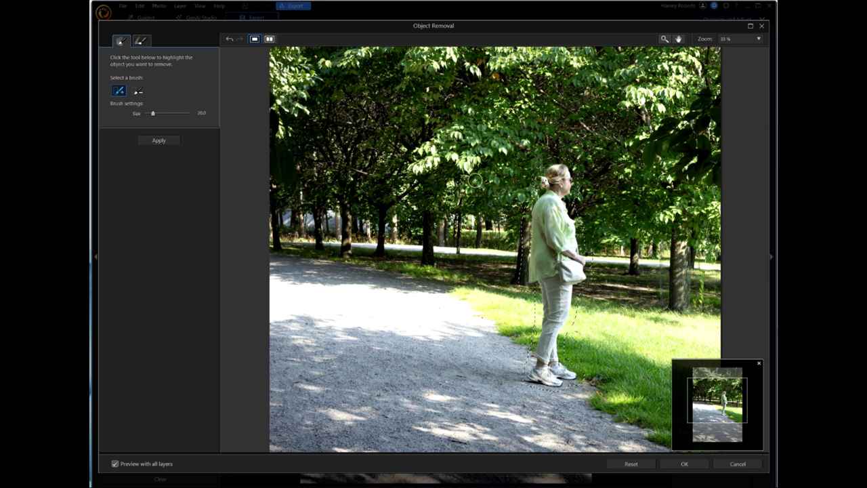
Run the removal on the marked trunk and woman.
left_click(160, 141)
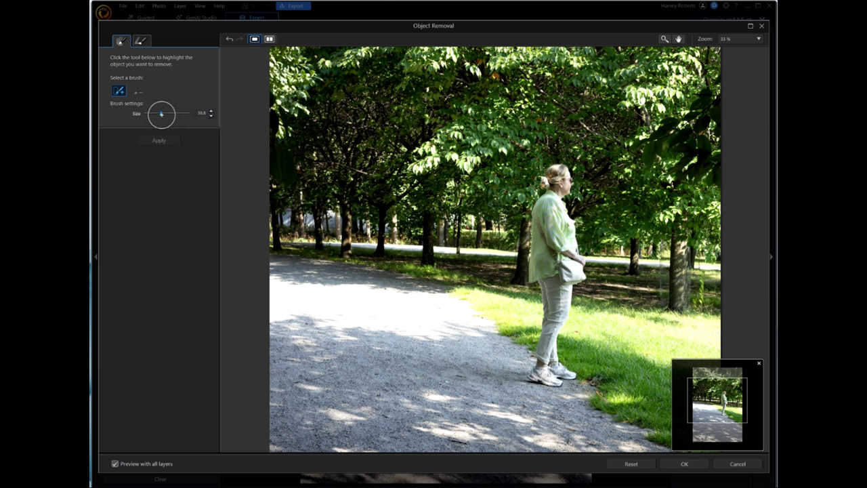
Set the brush size to 40.6, brush down the woman's back, and apply the removal.
left_click(211, 117)
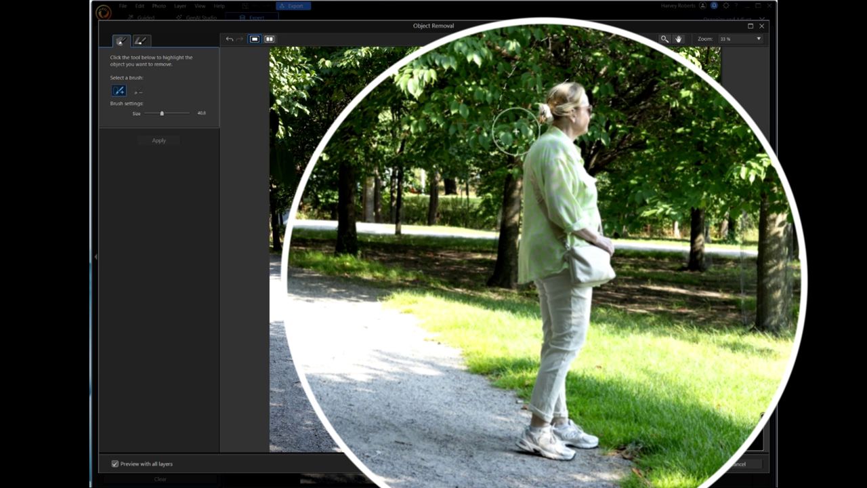
mouse_move(515, 131)
left_mouse_down()
mouse_move(502, 246)
mouse_move(526, 317)
mouse_move(516, 415)
mouse_move(527, 433)
mouse_move(506, 433)
mouse_move(508, 460)
mouse_move(539, 470)
mouse_move(608, 467)
mouse_move(585, 392)
mouse_move(630, 260)
mouse_move(611, 215)
mouse_move(599, 163)
mouse_move(600, 98)
mouse_move(586, 71)
mouse_move(566, 94)
mouse_move(538, 194)
mouse_move(543, 276)
mouse_move(553, 203)
mouse_move(580, 190)
mouse_move(588, 295)
mouse_move(603, 242)
mouse_move(549, 199)
mouse_move(529, 240)
mouse_move(555, 327)
mouse_move(593, 305)
mouse_move(561, 369)
mouse_move(555, 405)
mouse_move(516, 450)
mouse_move(564, 397)
mouse_move(556, 299)
mouse_move(576, 200)
mouse_move(575, 126)
mouse_move(562, 108)
mouse_move(531, 132)
mouse_move(538, 220)
mouse_move(556, 262)
mouse_move(590, 303)
mouse_move(545, 310)
mouse_move(507, 268)
mouse_move(496, 285)
mouse_move(483, 285)
mouse_move(499, 254)
mouse_move(516, 170)
mouse_move(499, 290)
mouse_move(522, 188)
mouse_move(547, 257)
mouse_move(521, 238)
left_mouse_up()
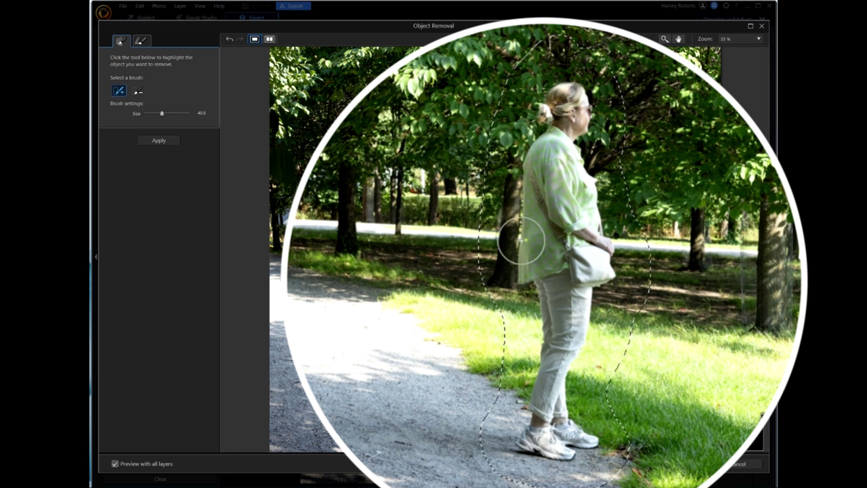
left_click(159, 140)
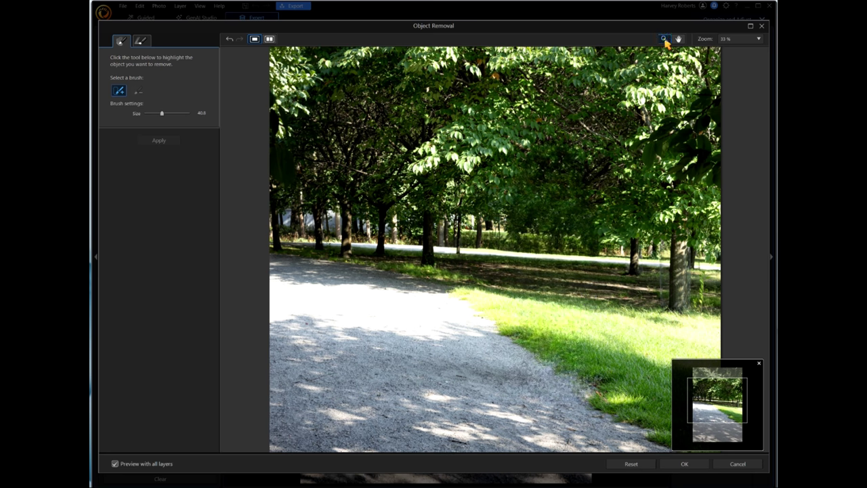
Zoom out, magnify the filled patch for inspection, and accept the removal with OK.
scroll(537, 195, "down", 2)
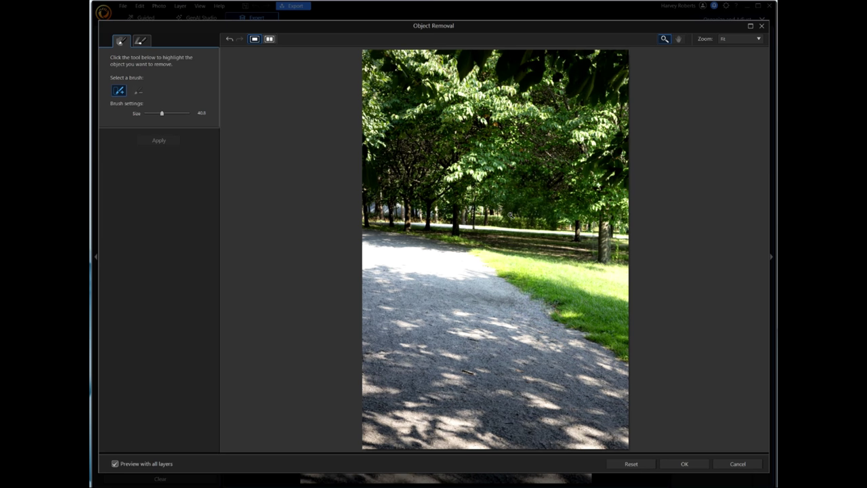
left_click_drag(510, 215, 545, 211)
left_click(684, 465)
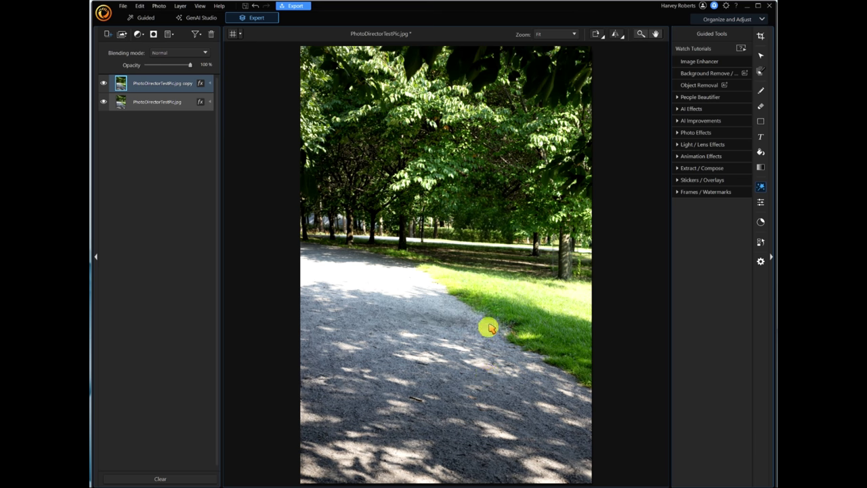
left_click(640, 34)
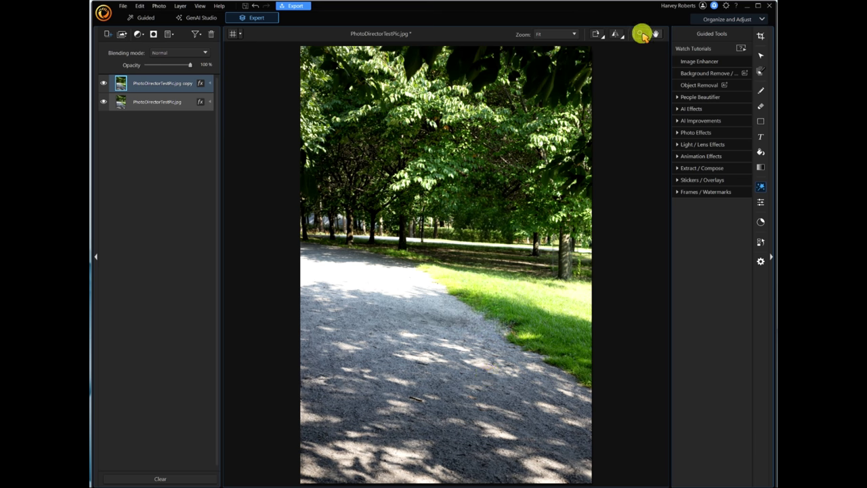
Zoom into the blurred path-edge patch at 100% and pan around it with the Hand tool.
left_click(481, 308)
left_click(518, 325)
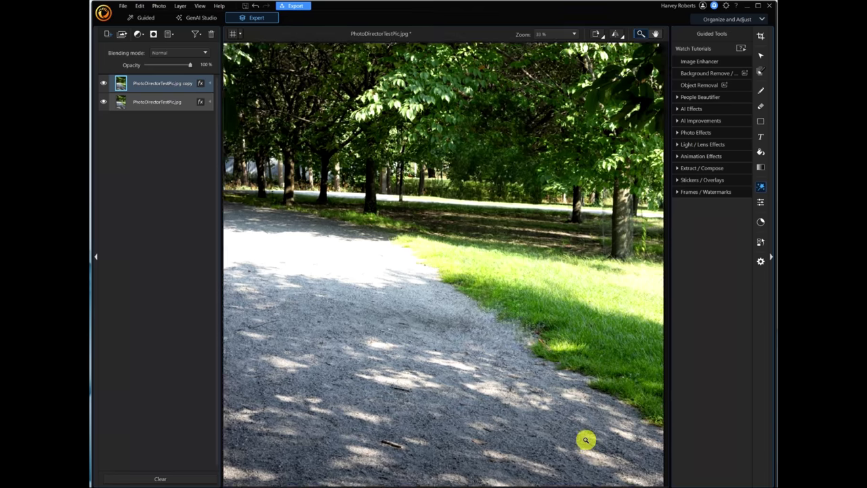
left_click(524, 323)
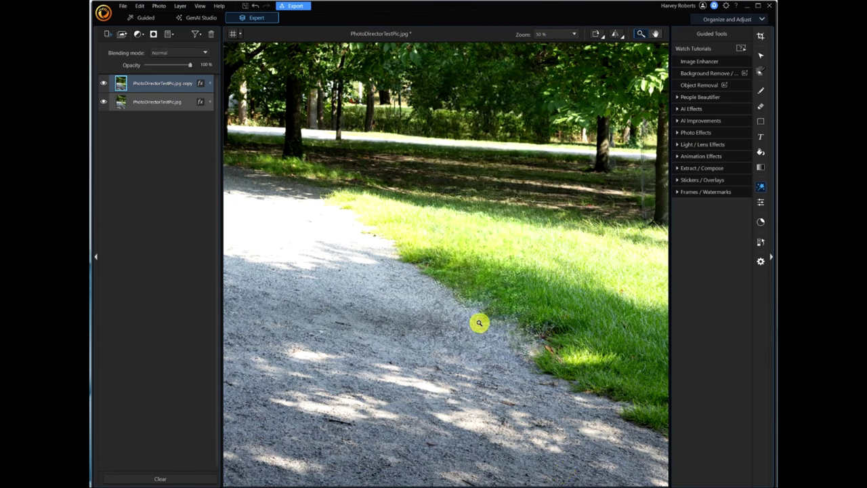
left_click(469, 310)
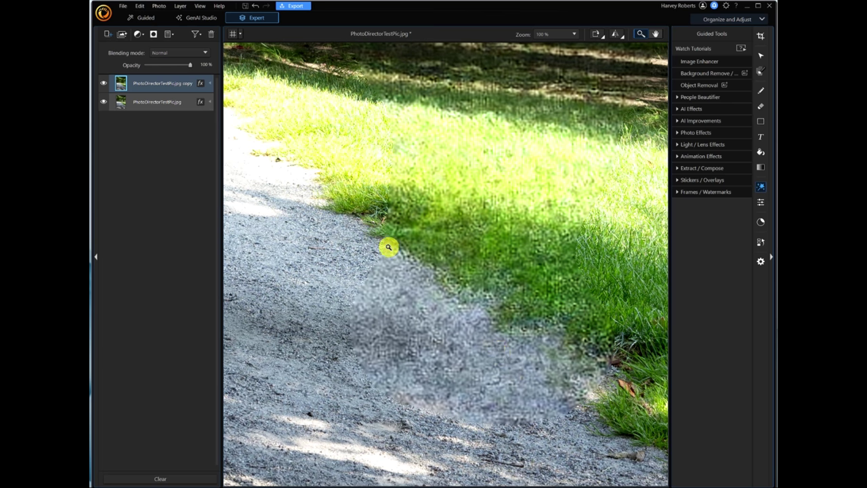
left_click(656, 34)
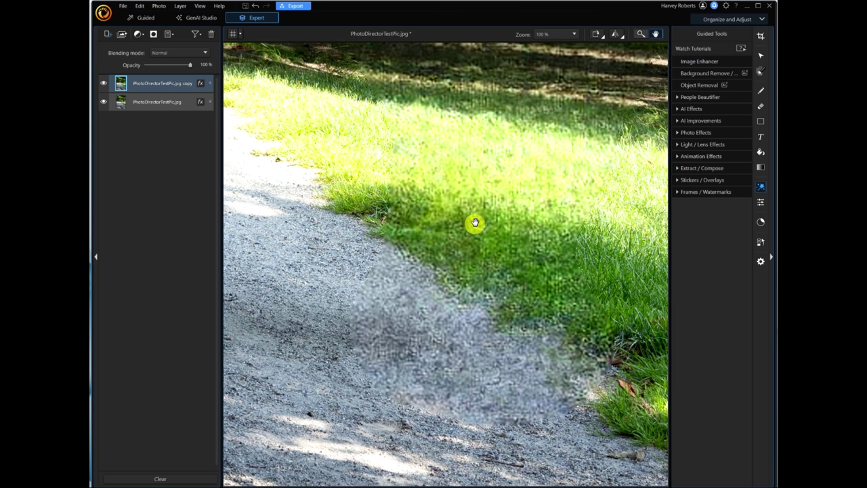
left_click(641, 33)
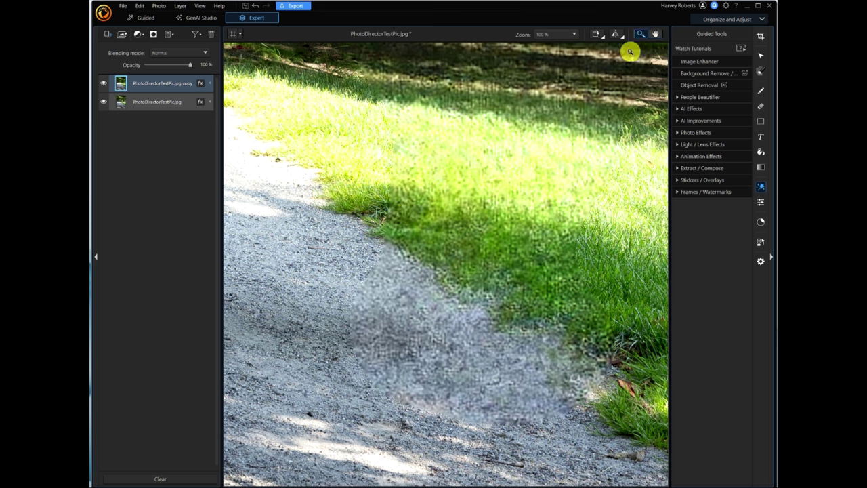
Zoom out to 50%, expand Extract / Compose in Guided Tools, and launch Smart Patch.
left_click(473, 235)
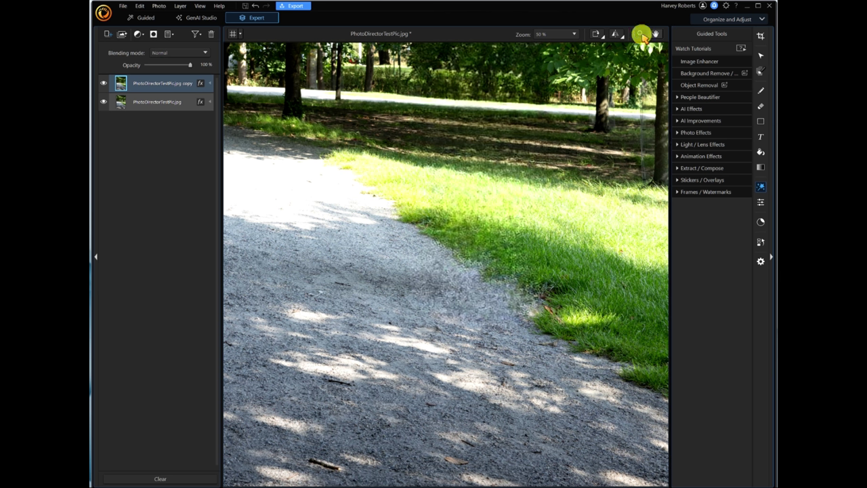
left_click(760, 187)
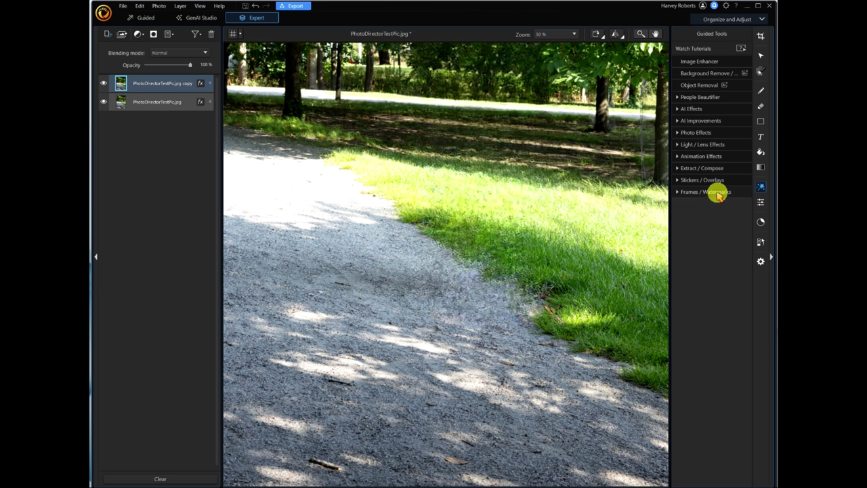
left_click(680, 169)
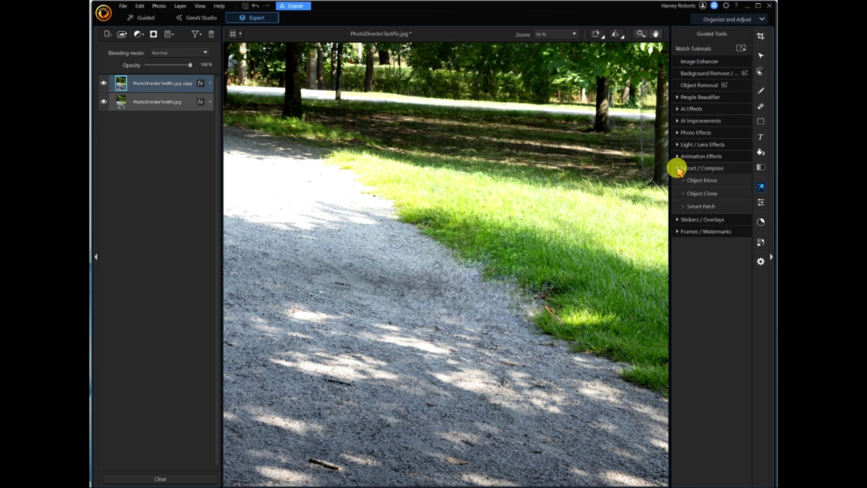
left_click(697, 206)
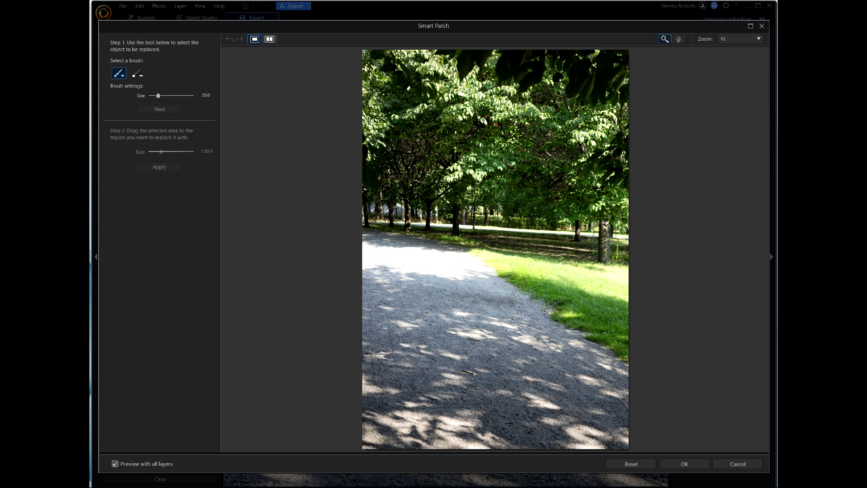
Zoom to 50% and brush over the blurred gravel at the grass edge.
left_click(529, 314)
left_click(541, 294)
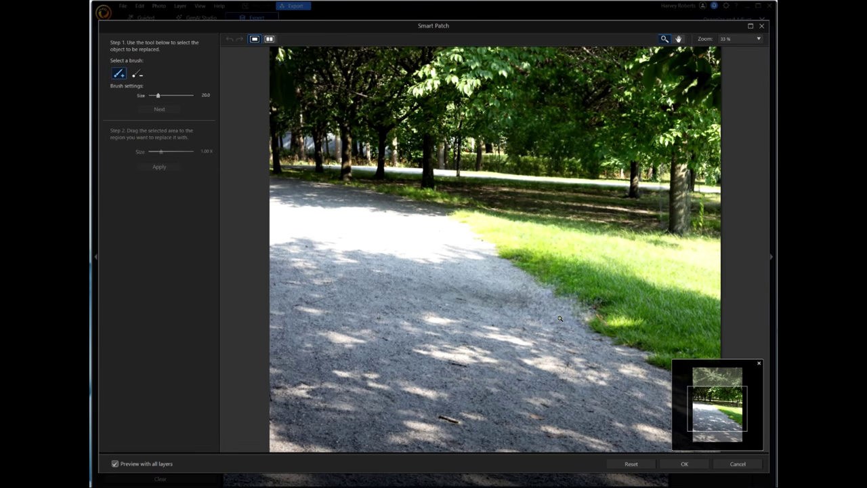
left_click(580, 320)
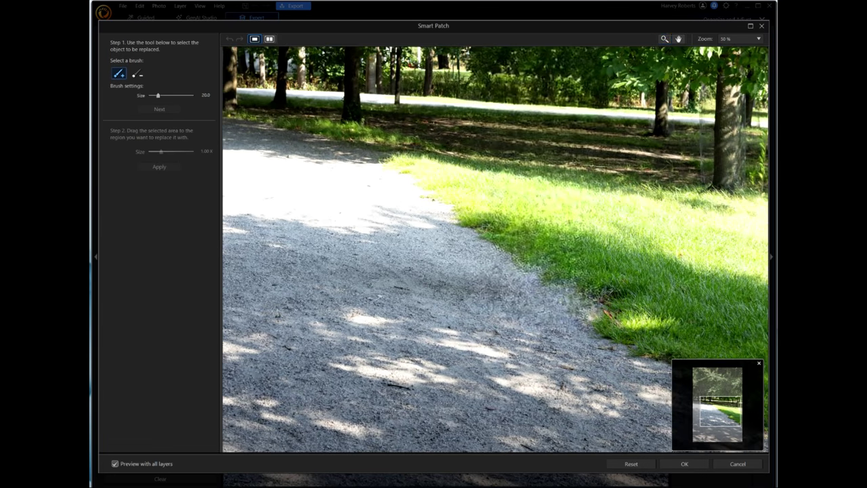
left_click(124, 78)
left_click_drag(482, 308, 479, 285)
Shift the source outline left onto clean gravel and apply the patch.
left_click(159, 109)
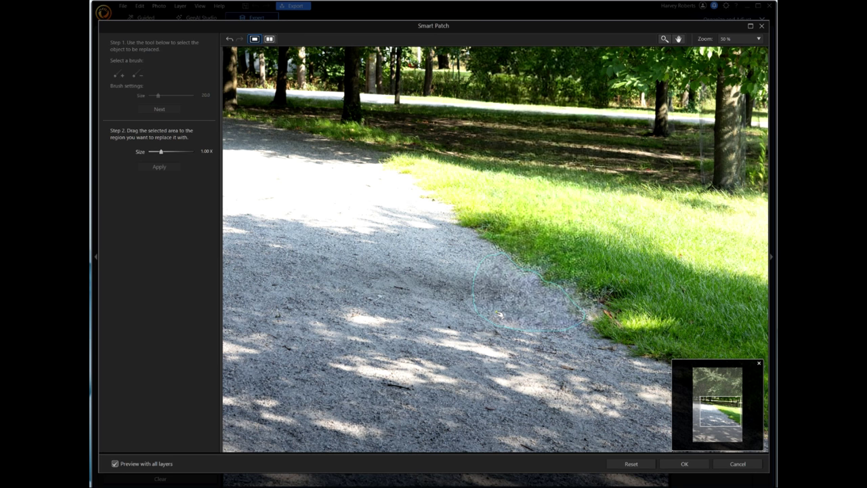
left_click_drag(499, 315, 257, 319)
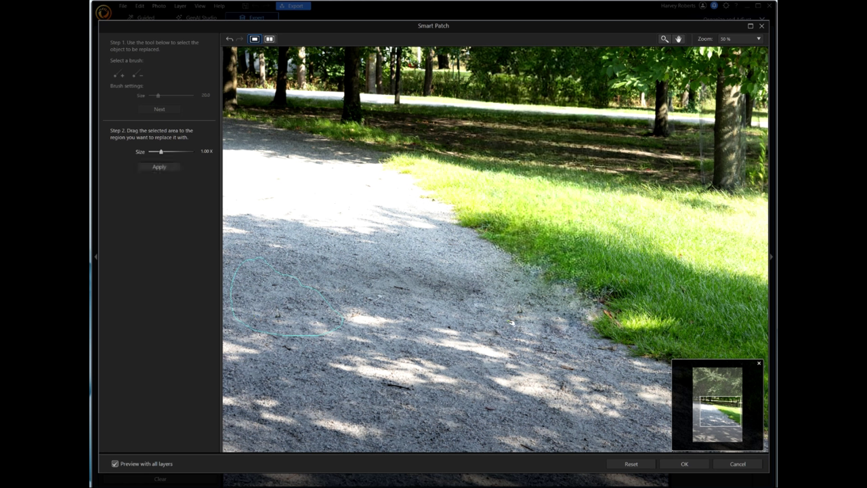
left_click(157, 168)
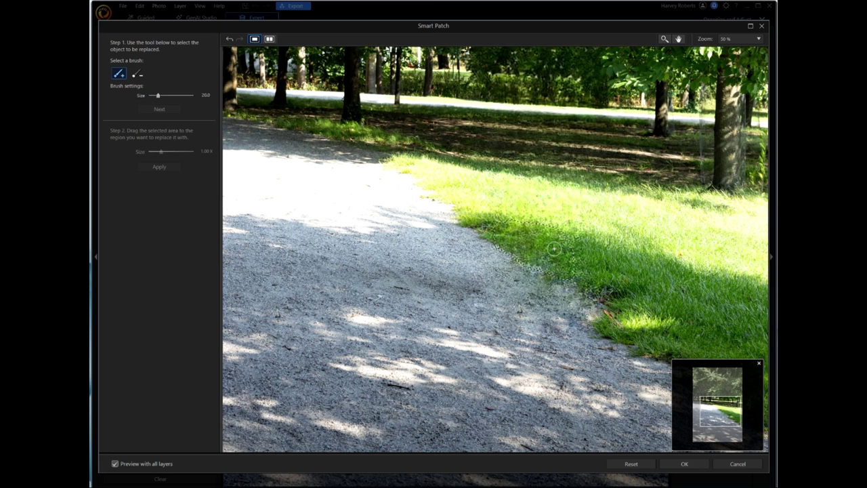
Mark the smudged grass-edge spot, source it from grass to the lower right, and apply.
left_click(545, 242)
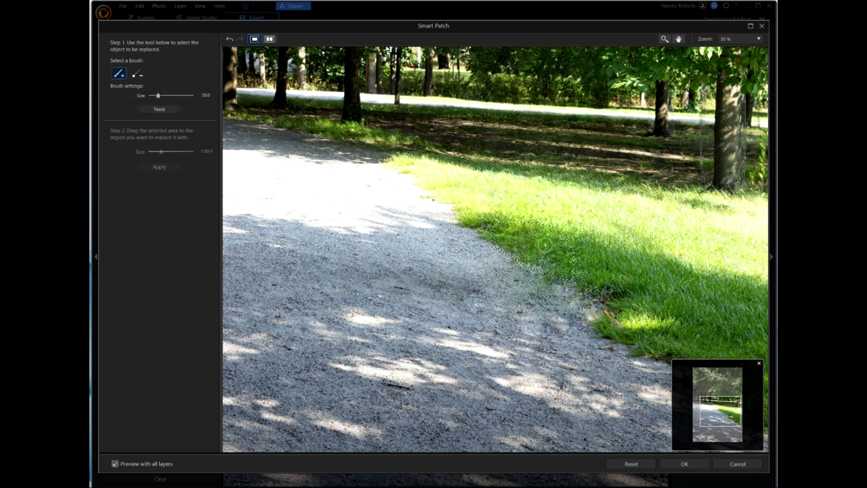
left_click(159, 109)
left_click_drag(572, 272, 720, 350)
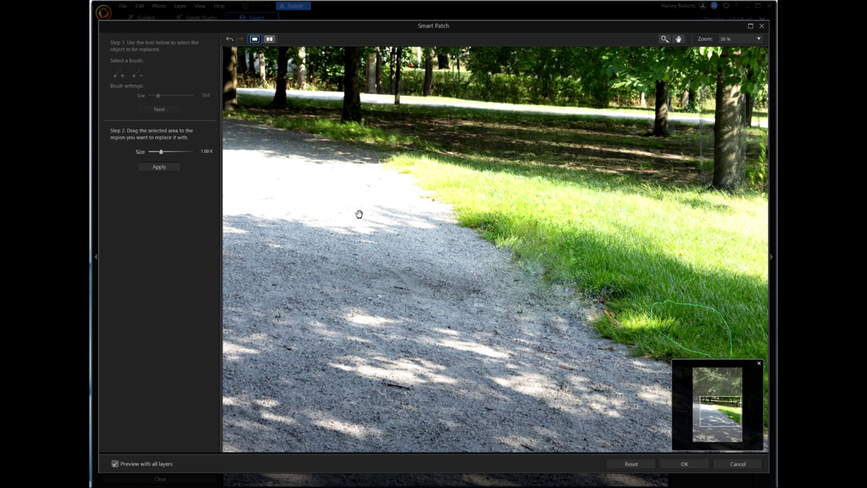
left_click(160, 166)
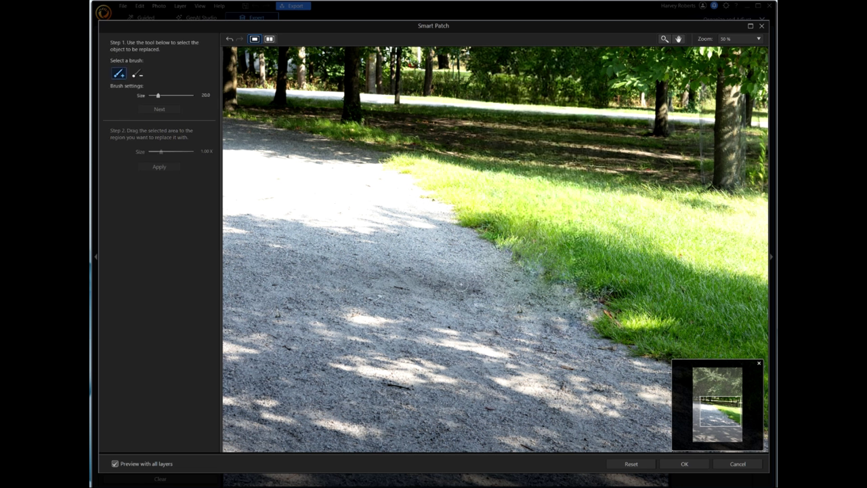
Brush a strip of sunlit grass beside the path and apply the patch with its default source.
mouse_move(512, 186)
left_mouse_down()
mouse_move(563, 192)
mouse_move(578, 208)
mouse_move(576, 224)
mouse_move(517, 214)
mouse_move(504, 191)
mouse_move(570, 201)
mouse_move(564, 210)
mouse_move(512, 202)
mouse_move(568, 216)
left_mouse_up()
left_click(159, 109)
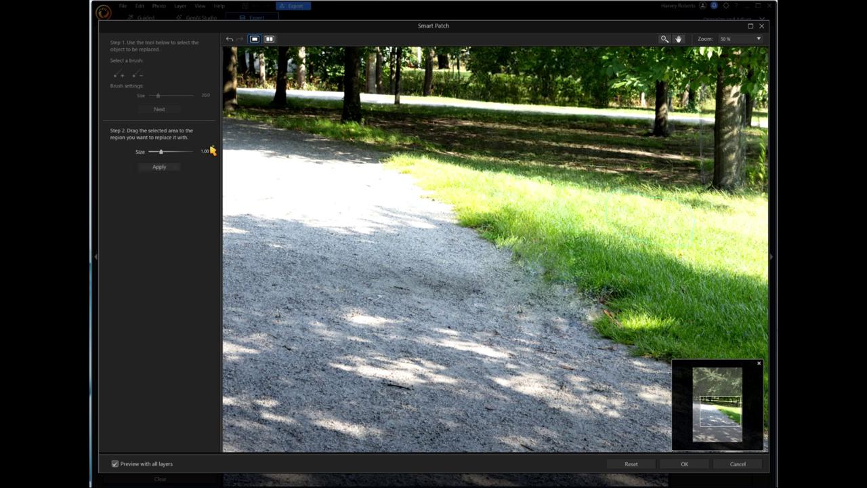
left_click(163, 167)
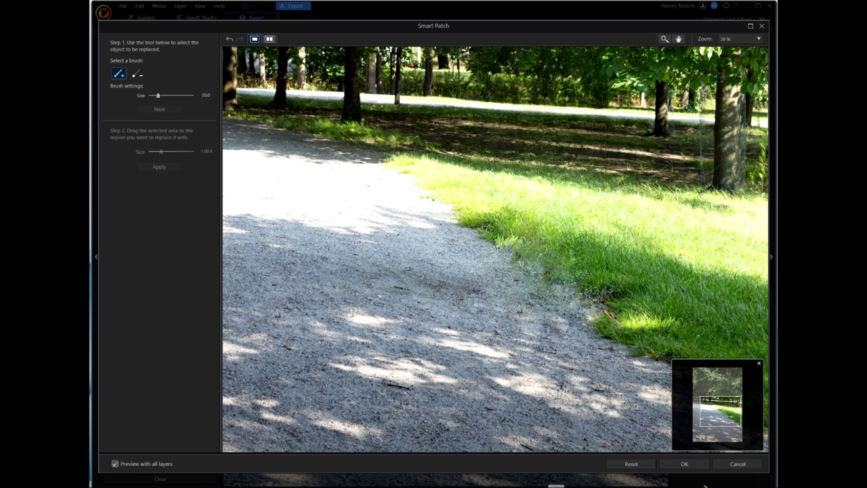
Accept the Smart Patch fixes with OK, then zoom out to fit the whole photo.
left_click(673, 466)
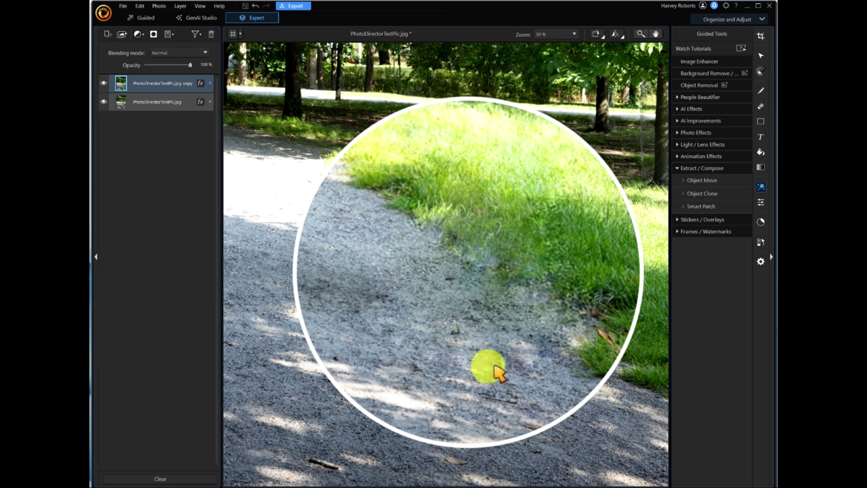
left_click(638, 34)
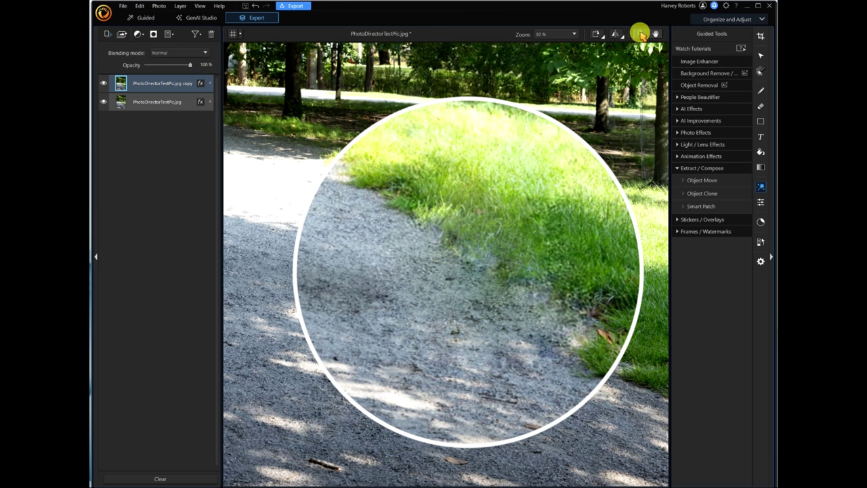
left_click(435, 170, "alt")
left_click(477, 218, "alt")
left_click(477, 217, "alt")
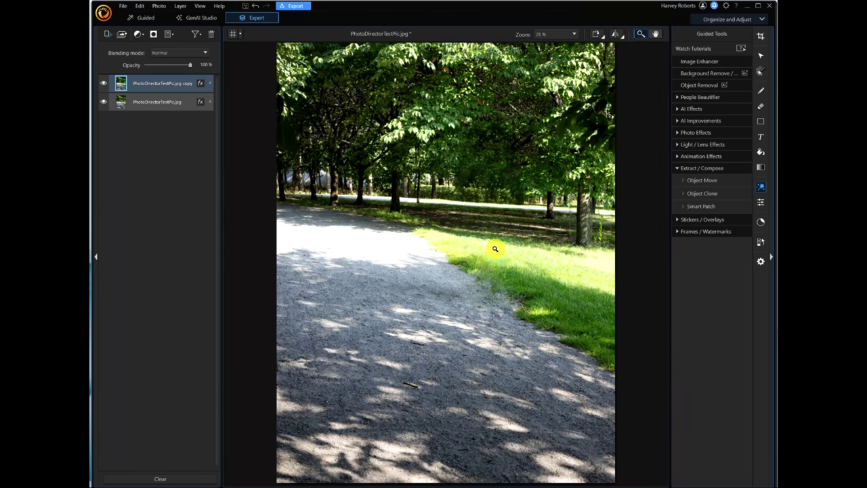
left_click(495, 248, "alt")
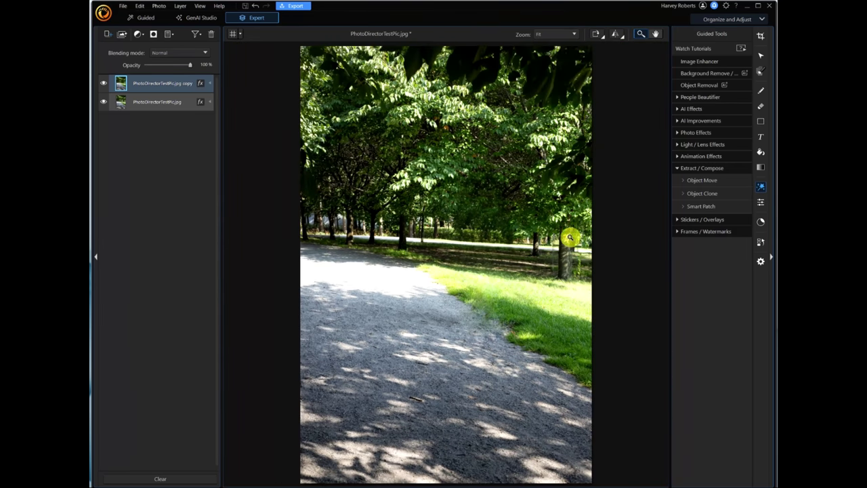
left_click(640, 34)
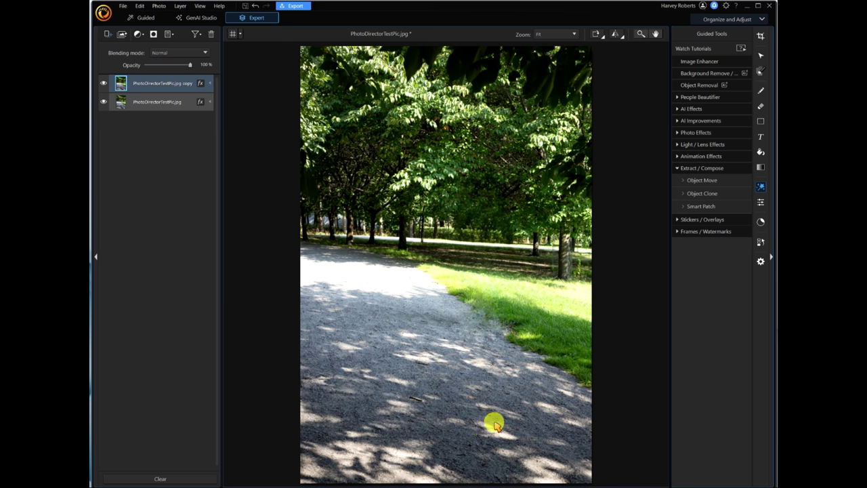
left_click(103, 83)
left_click(104, 82)
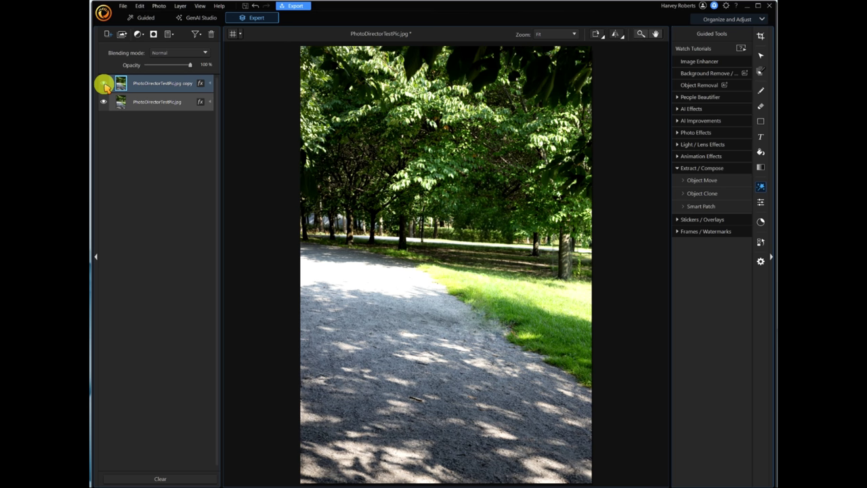
left_click(103, 83)
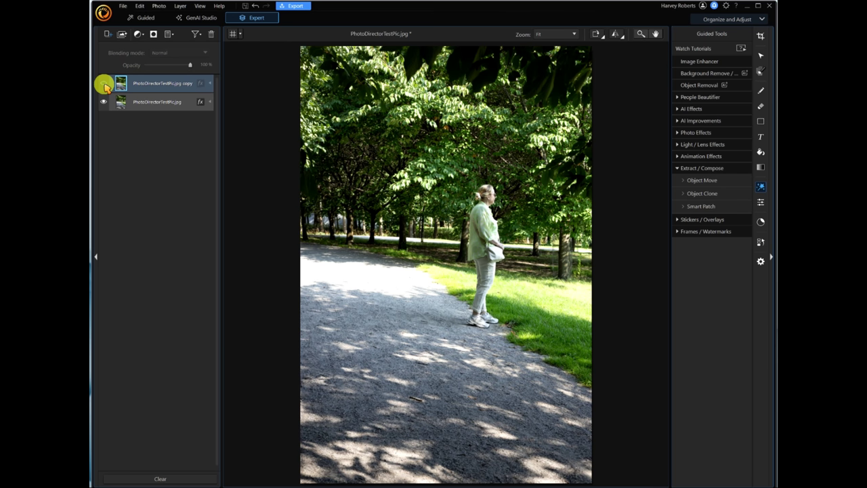
left_click(104, 83)
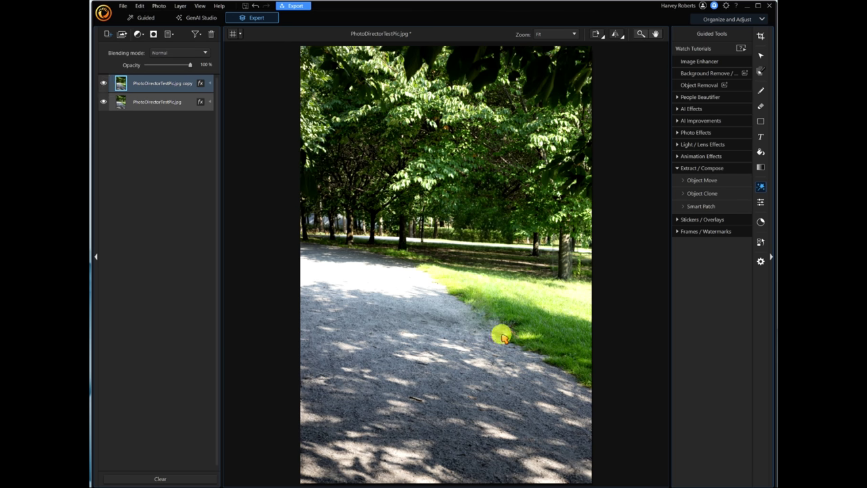